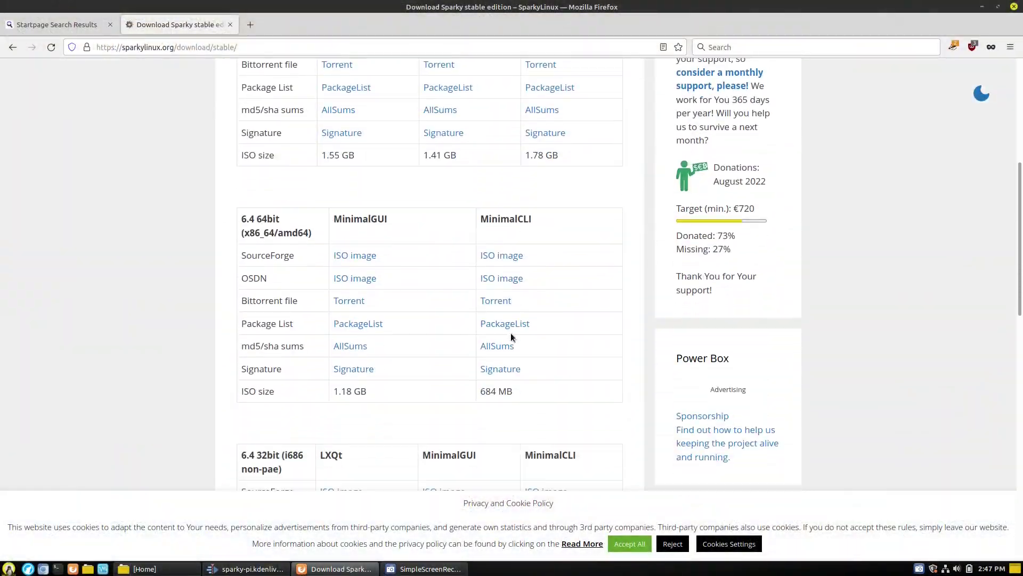
{"action": "scroll", "coordinate": [510, 337], "scroll_direction": "down", "scroll_amount": 3}
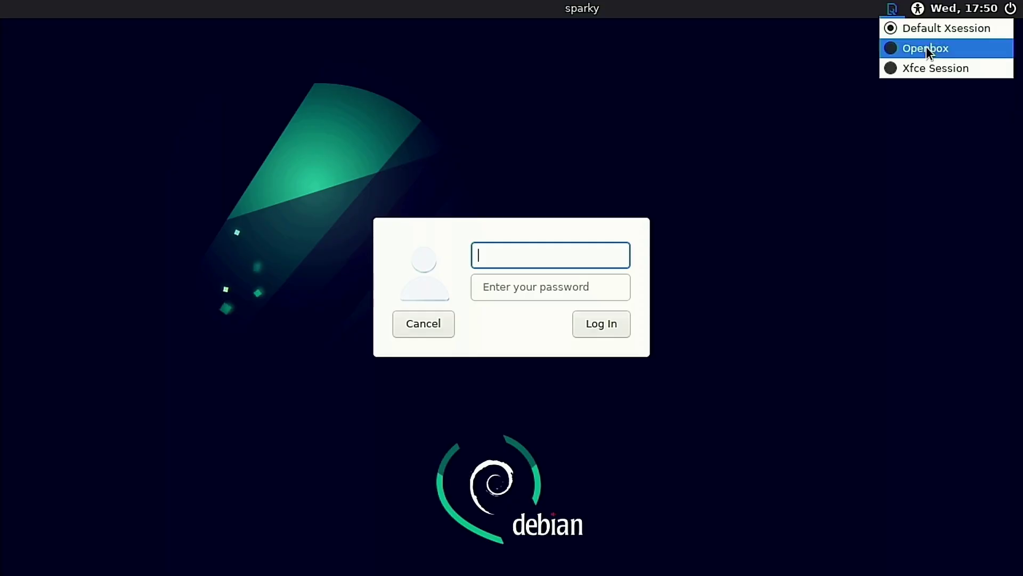
- Log in with the Xfce session and set the display resolution to 1920x1080
{"action": "left_click", "coordinate": [928, 74]}
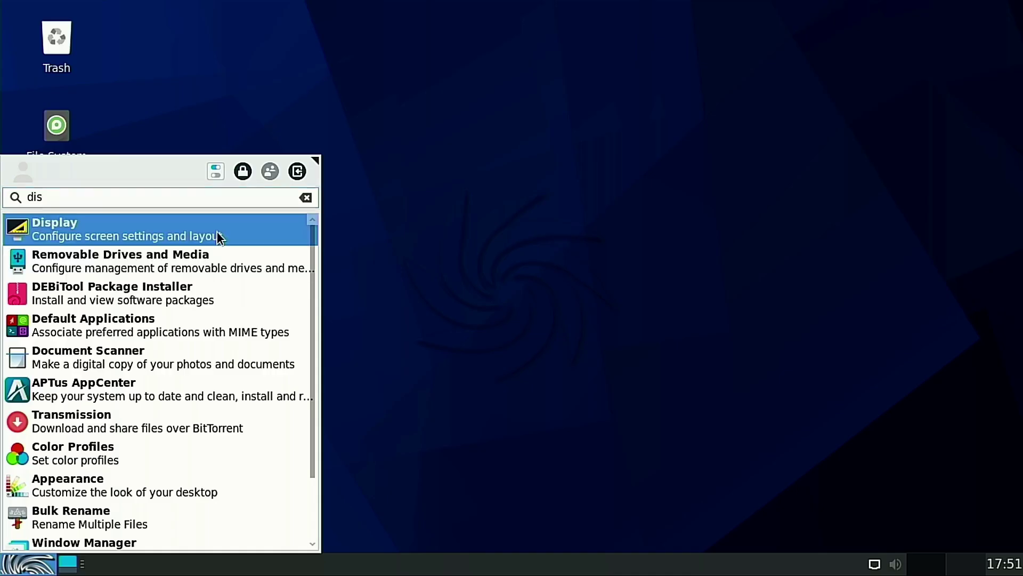
{"action": "left_click", "coordinate": [217, 235]}
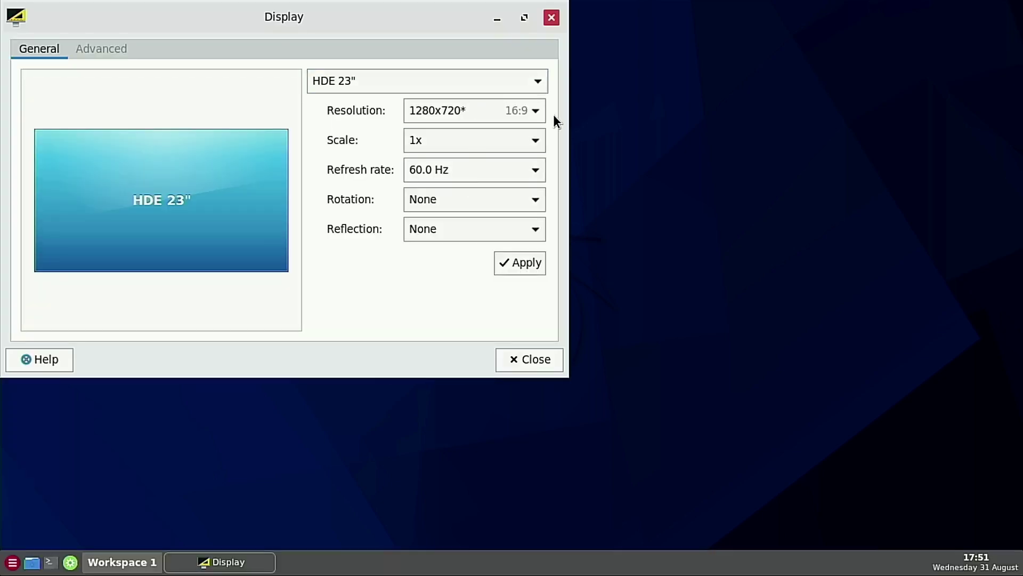
{"action": "left_click", "coordinate": [533, 111]}
{"action": "left_click", "coordinate": [502, 135]}
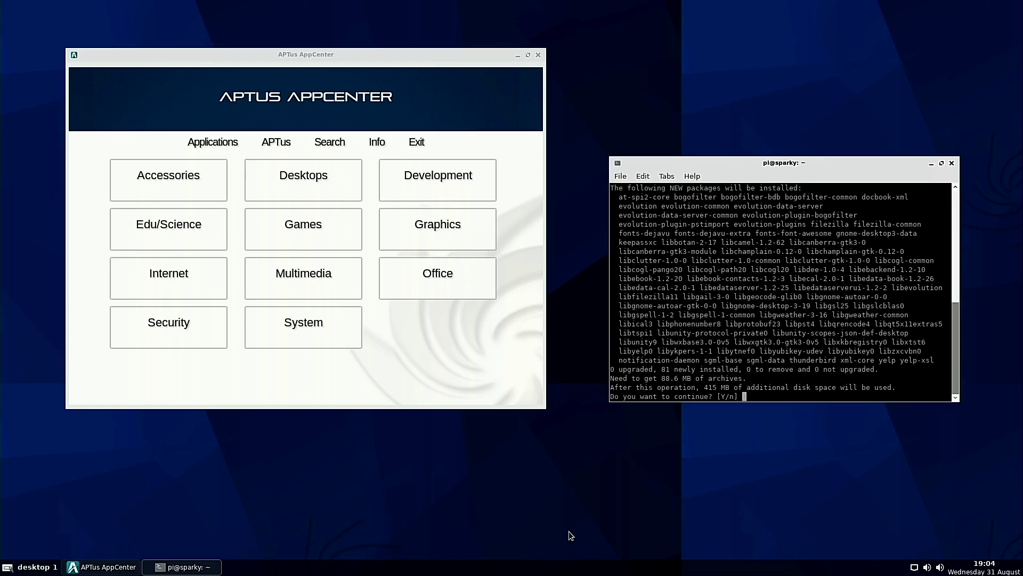
- Answer y to install the 81 packages, then bring up the Nitrogen wallpaper chooser
{"action": "type", "text": "y"}
{"action": "key", "text": "Return"}
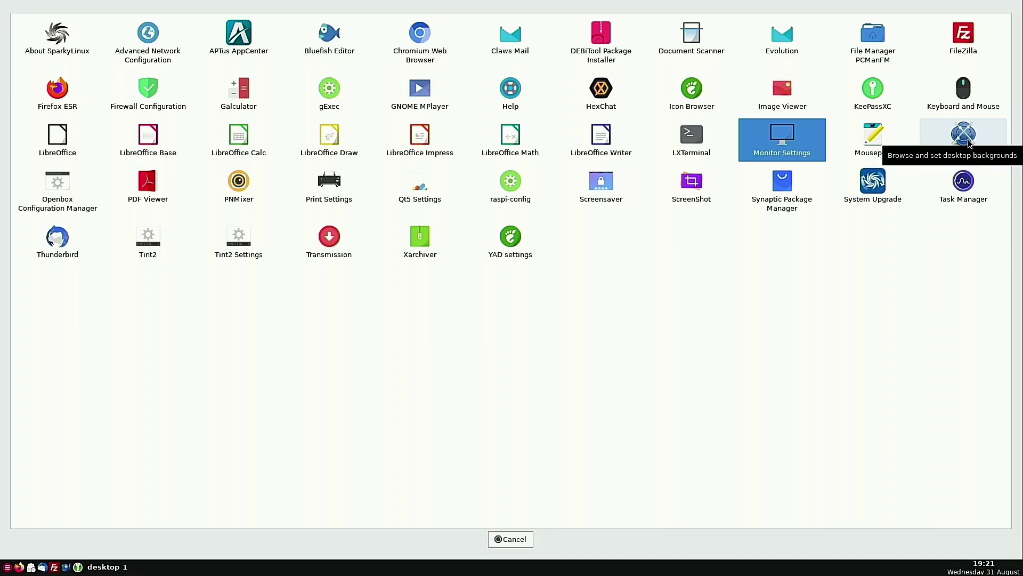
{"action": "left_click", "coordinate": [964, 136]}
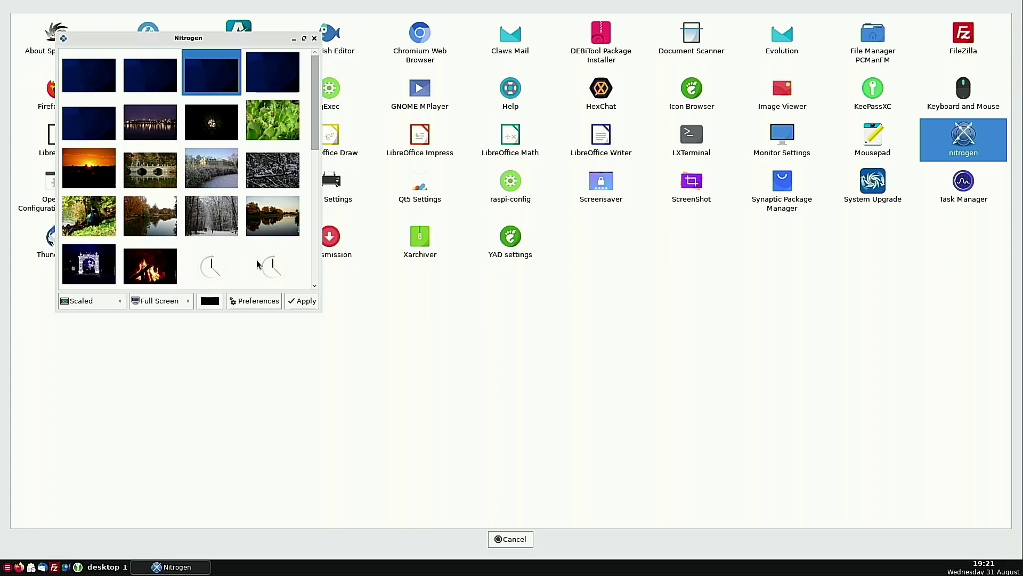
- Apply the snow-covered branches photo as wallpaper, then close Nitrogen and the launcher
{"action": "left_click", "coordinate": [263, 177]}
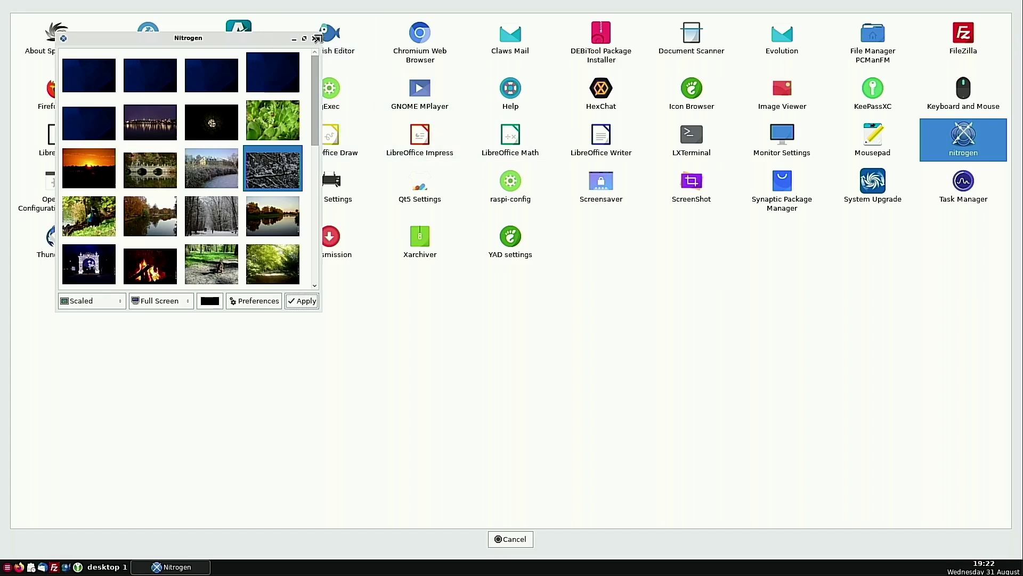
{"action": "left_click", "coordinate": [314, 39]}
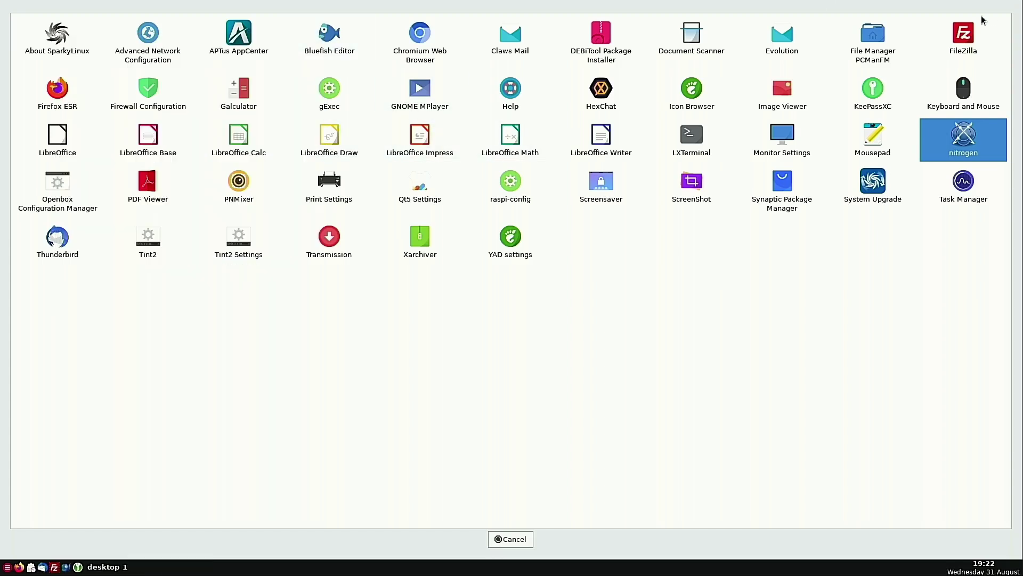
{"action": "left_click", "coordinate": [509, 540]}
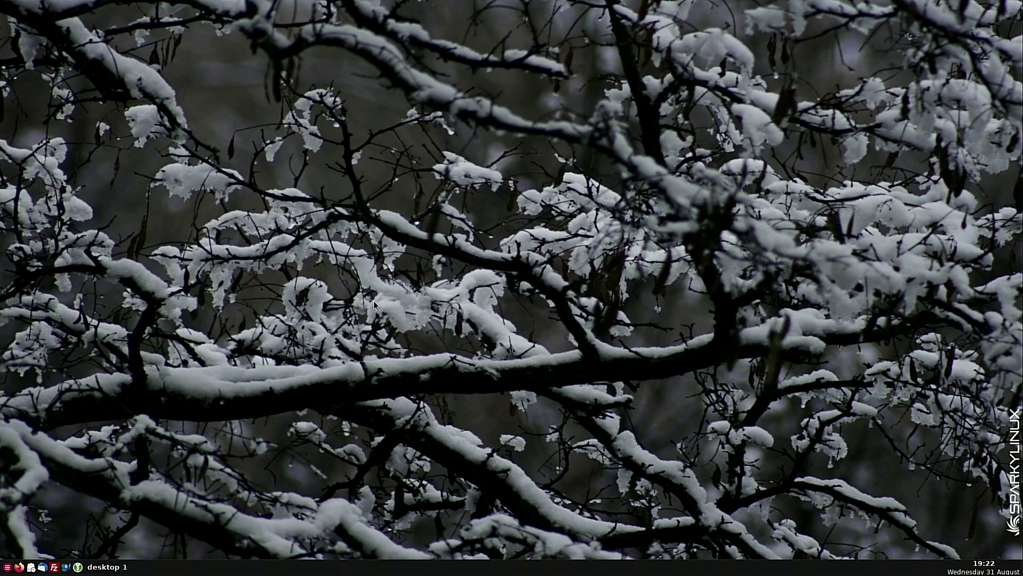
- Scroll between desktops to view the new wallpaper, then close the application launcher
{"action": "scroll", "coordinate": [374, 300], "scroll_direction": "down", "scroll_amount": 1}
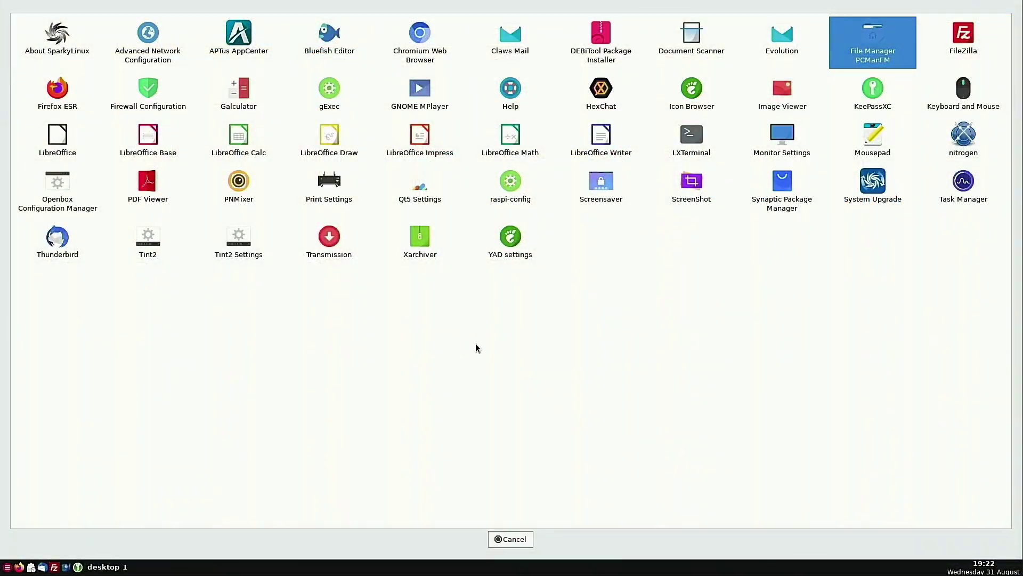
{"action": "left_click", "coordinate": [500, 540]}
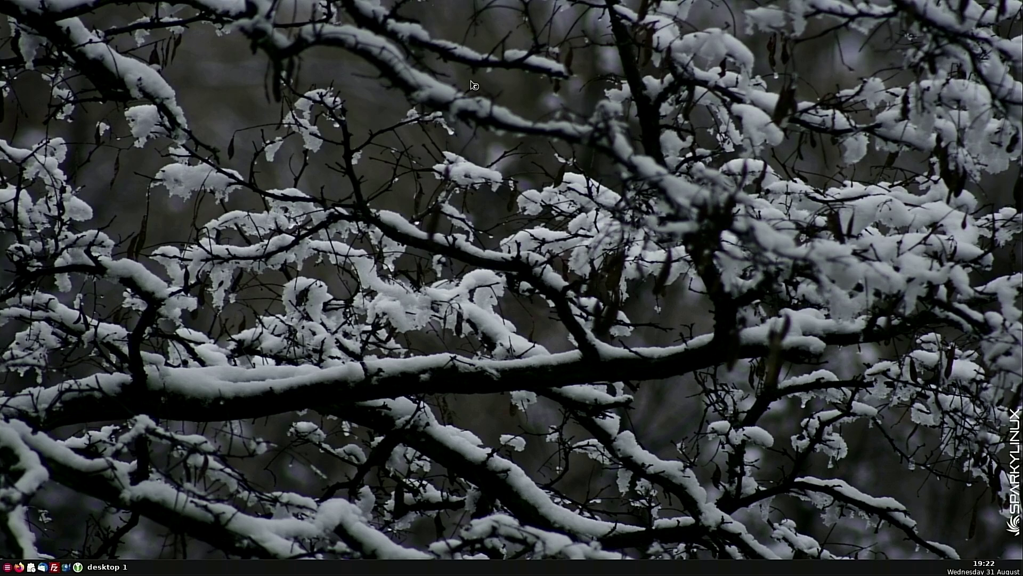
- Launch APTus AppCenter from the launcher and authenticate with the password
{"action": "key", "text": "super"}
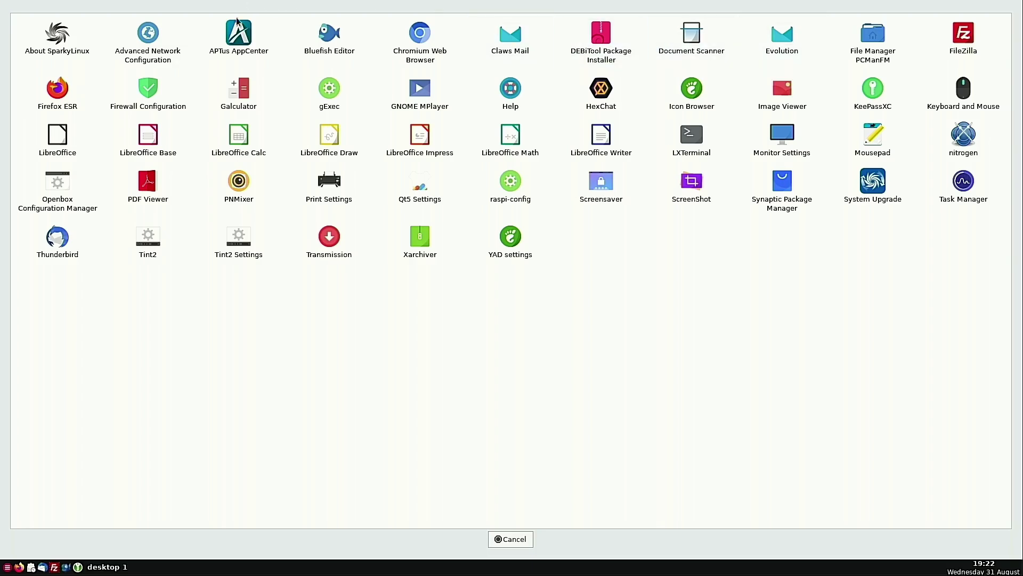
{"action": "left_click", "coordinate": [243, 46]}
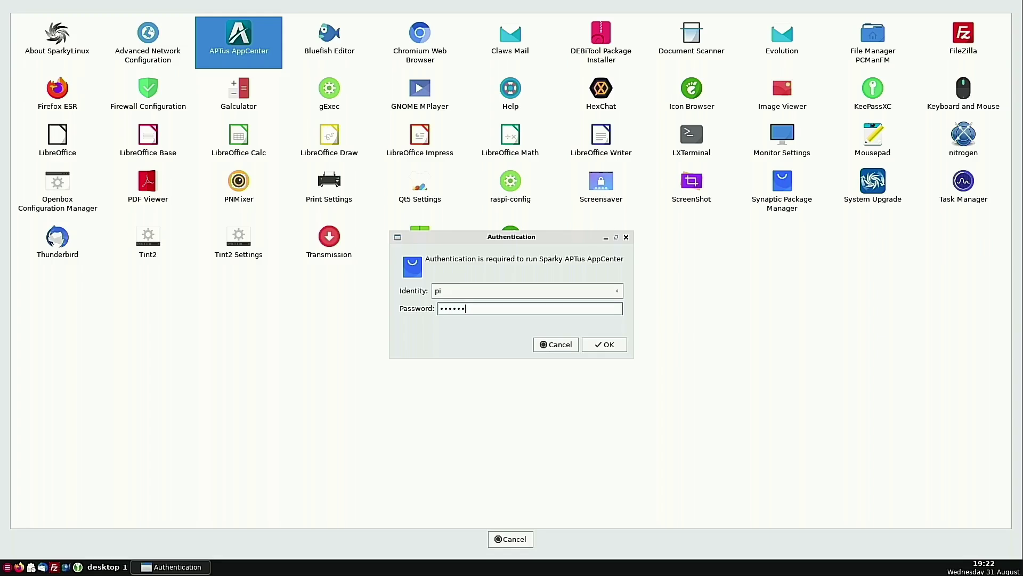
{"action": "key", "text": "Return"}
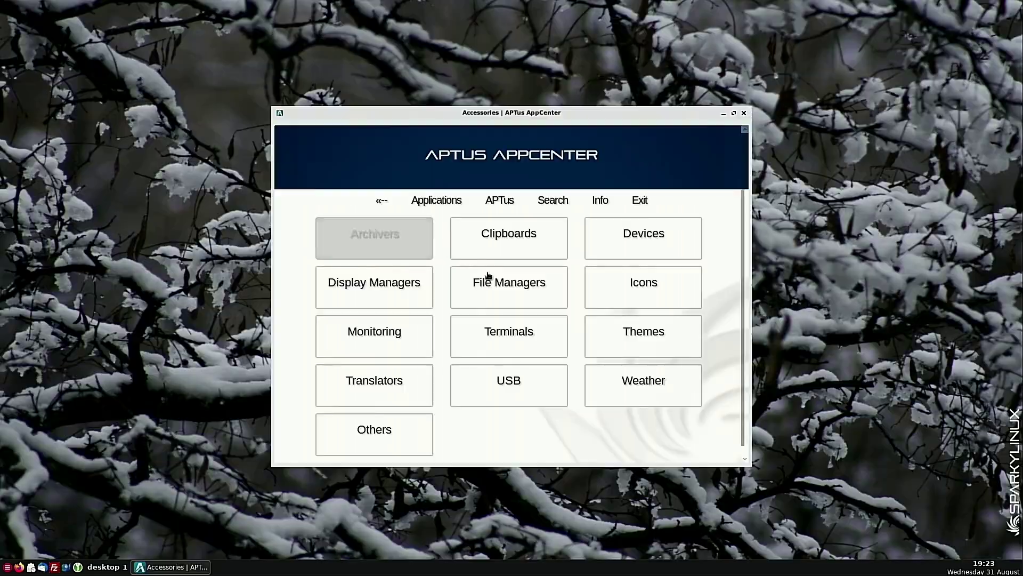
- Browse the File Managers list, close AppCenter, and confirm PCManFM is already installed
{"action": "left_click", "coordinate": [509, 278]}
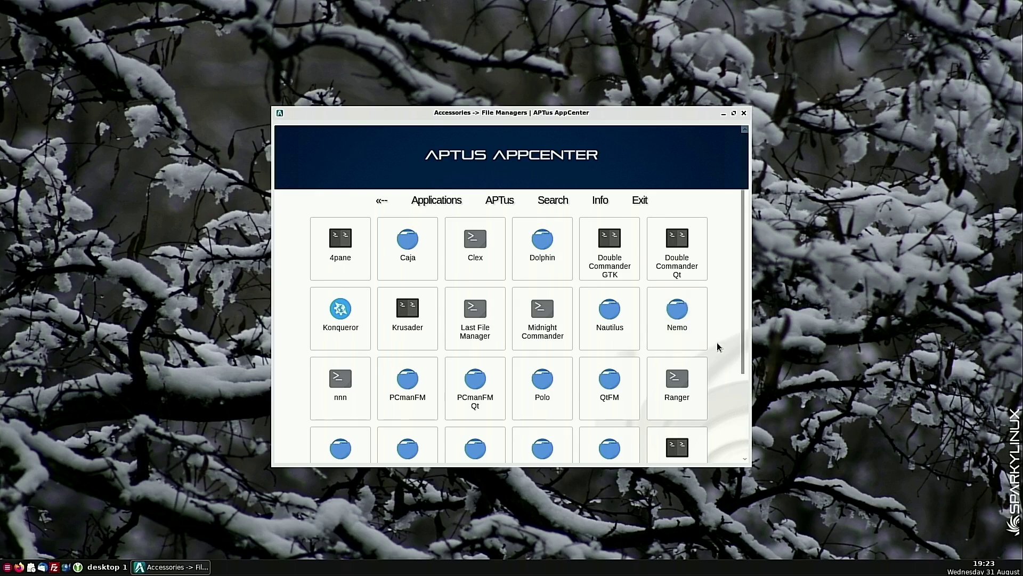
{"action": "scroll", "coordinate": [718, 347], "scroll_direction": "down", "scroll_amount": 4}
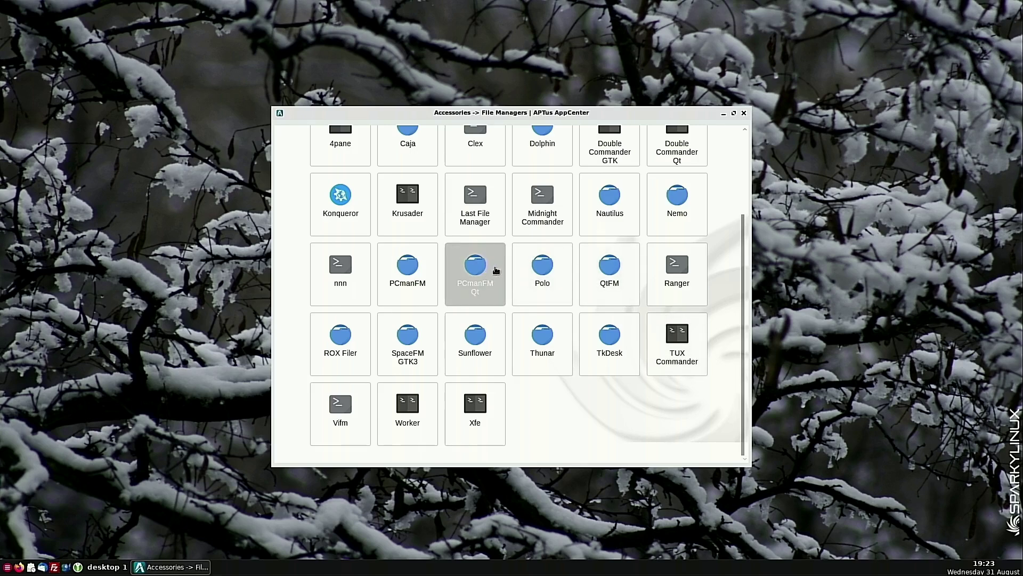
{"action": "scroll", "coordinate": [549, 341], "scroll_direction": "up", "scroll_amount": 4}
{"action": "key", "text": "alt+F4"}
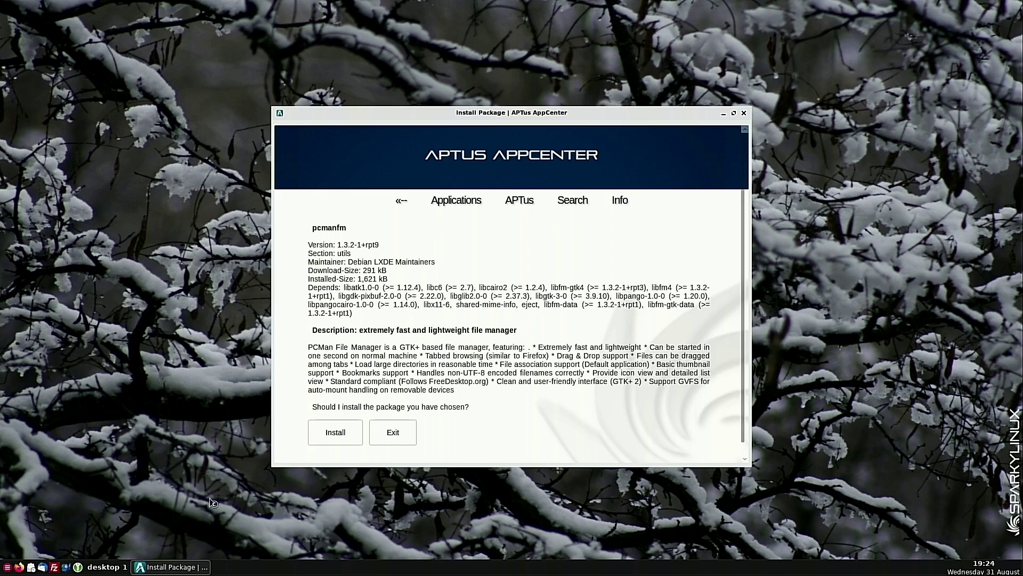
{"action": "key", "text": "super"}
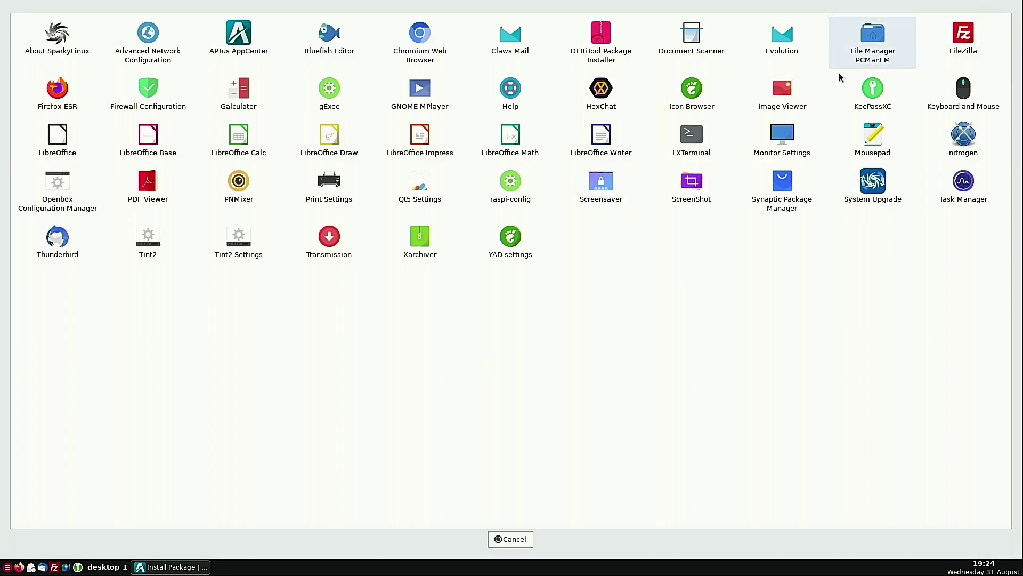
{"action": "left_click", "coordinate": [504, 539]}
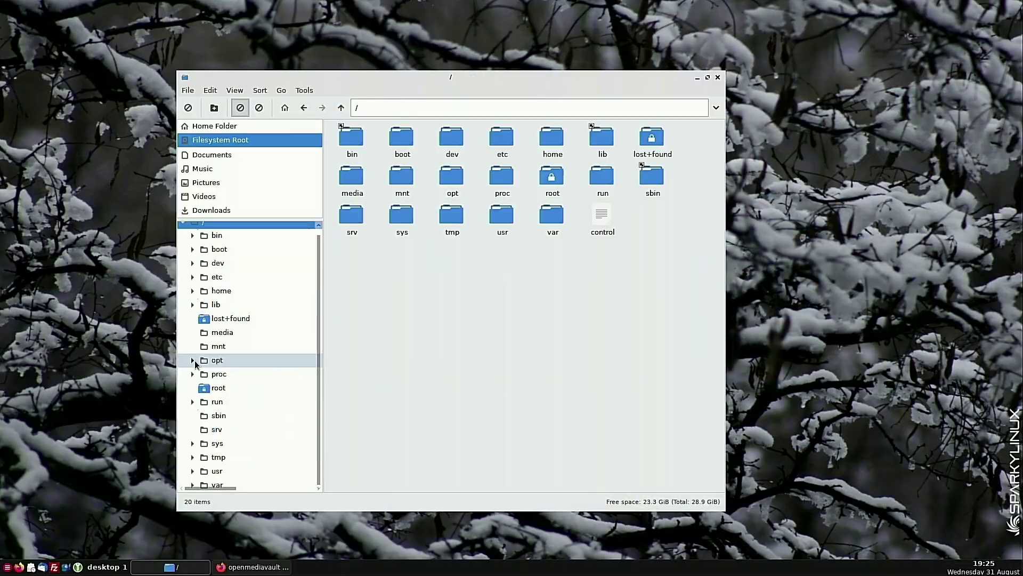
- Browse the folder tree, collapsing root and home and expanding the lib folder
{"action": "left_click", "coordinate": [183, 229]}
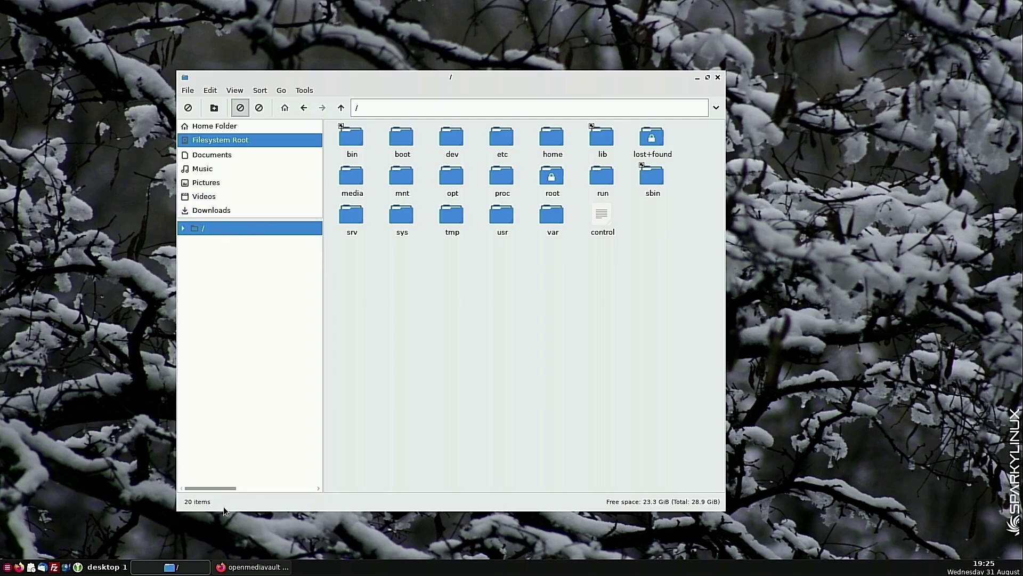
{"action": "mouse_move", "coordinate": [218, 486]}
{"action": "left_mouse_down"}
{"action": "mouse_move", "coordinate": [310, 479]}
{"action": "mouse_move", "coordinate": [203, 486]}
{"action": "left_mouse_up"}
{"action": "left_click", "coordinate": [208, 126]}
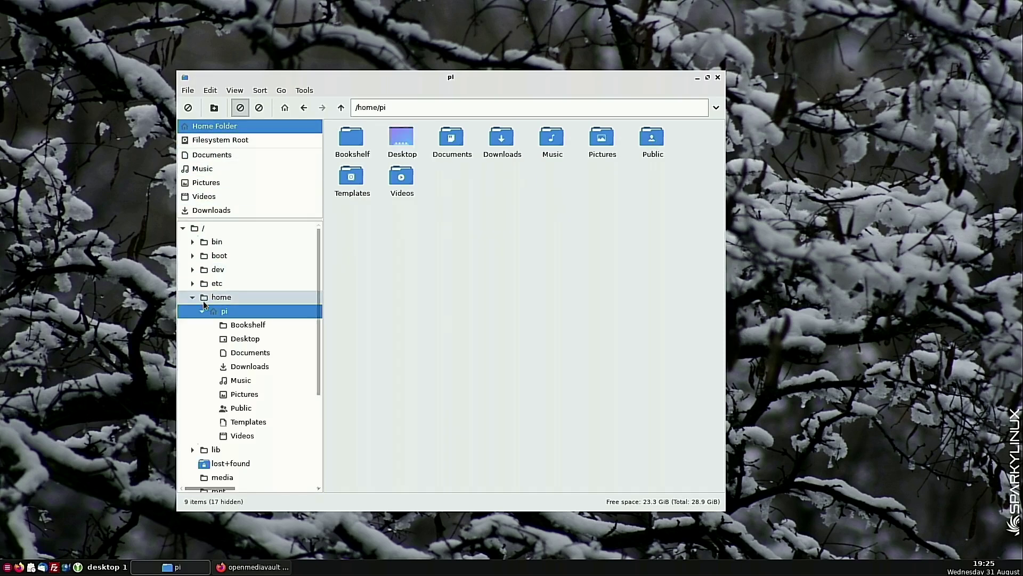
{"action": "left_click", "coordinate": [192, 297]}
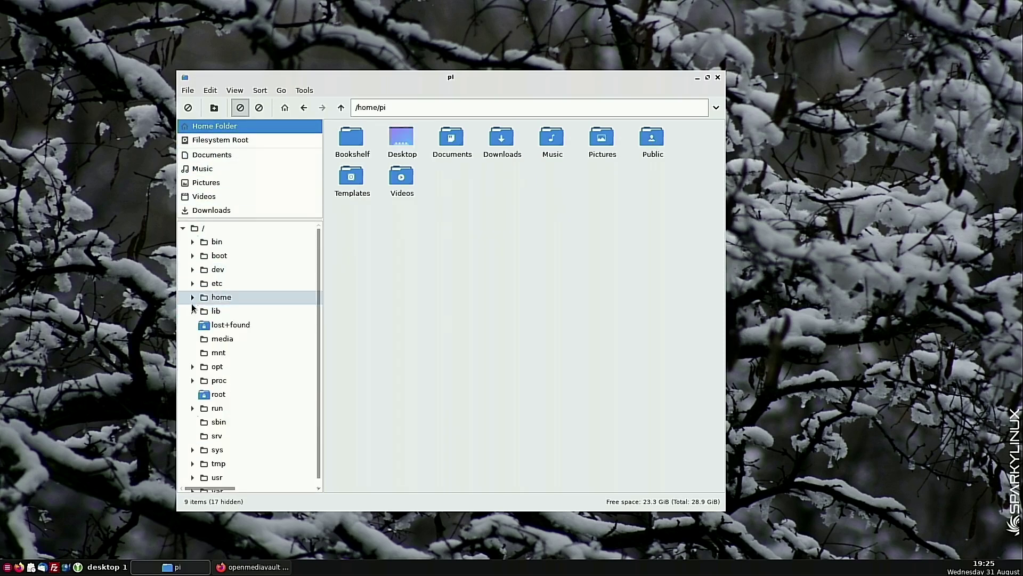
{"action": "left_click", "coordinate": [193, 311]}
- Open smb://192.168.5.151/Admin and choose to connect as a Registered User
{"action": "left_click", "coordinate": [504, 108]}
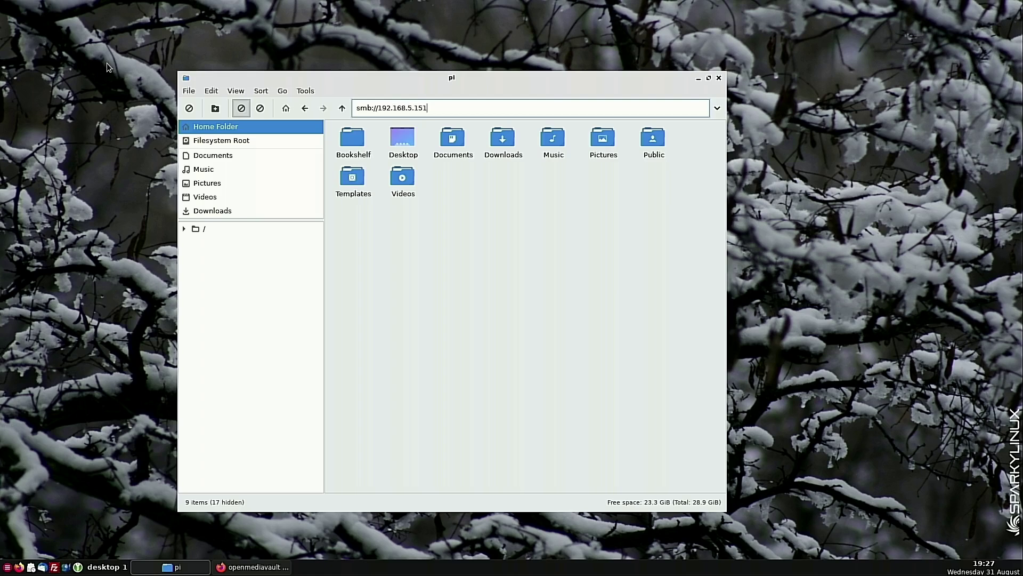
{"action": "type", "text": "n"}
{"action": "key", "text": "Return"}
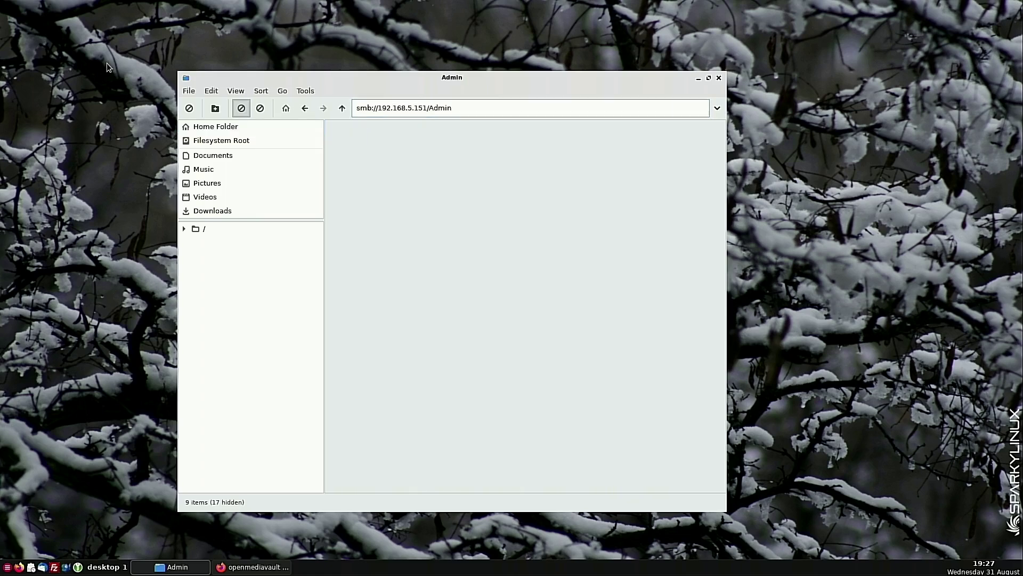
{"action": "left_click", "coordinate": [413, 244]}
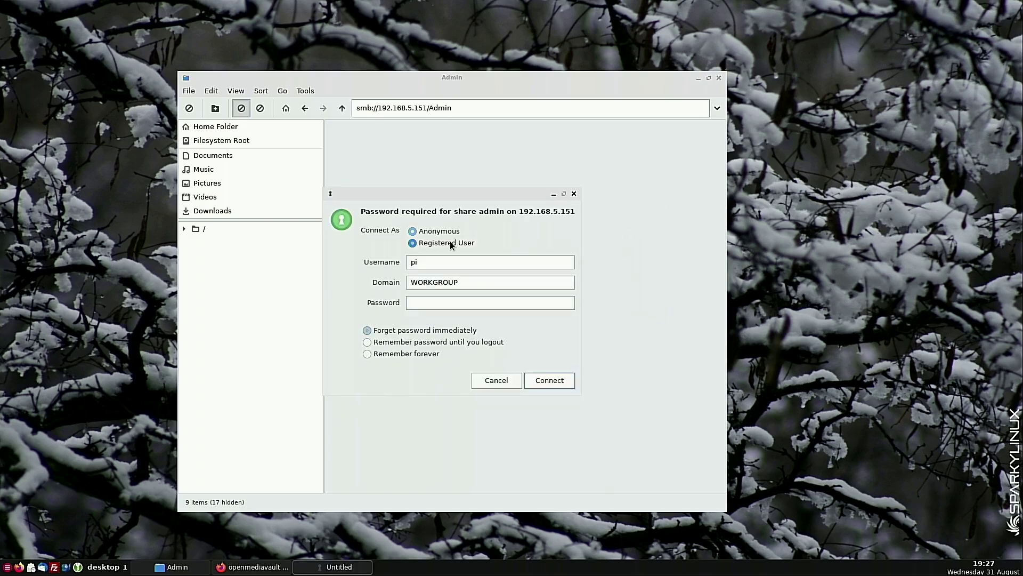
{"action": "left_click", "coordinate": [415, 262]}
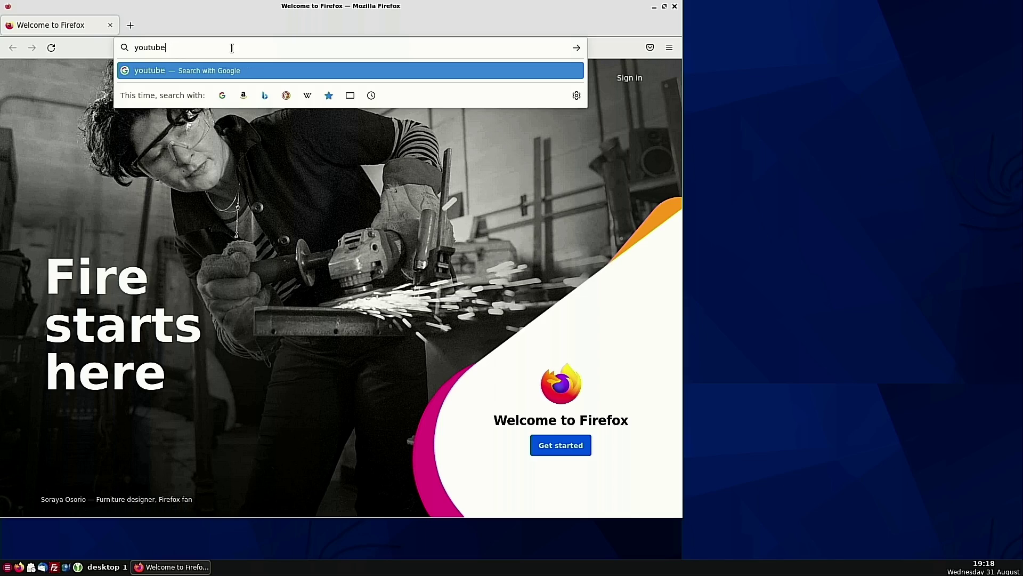
- Enter the youtube.com/sw… address to reach the Switched to Linux channel page
{"action": "type", "text": "om/sw"}
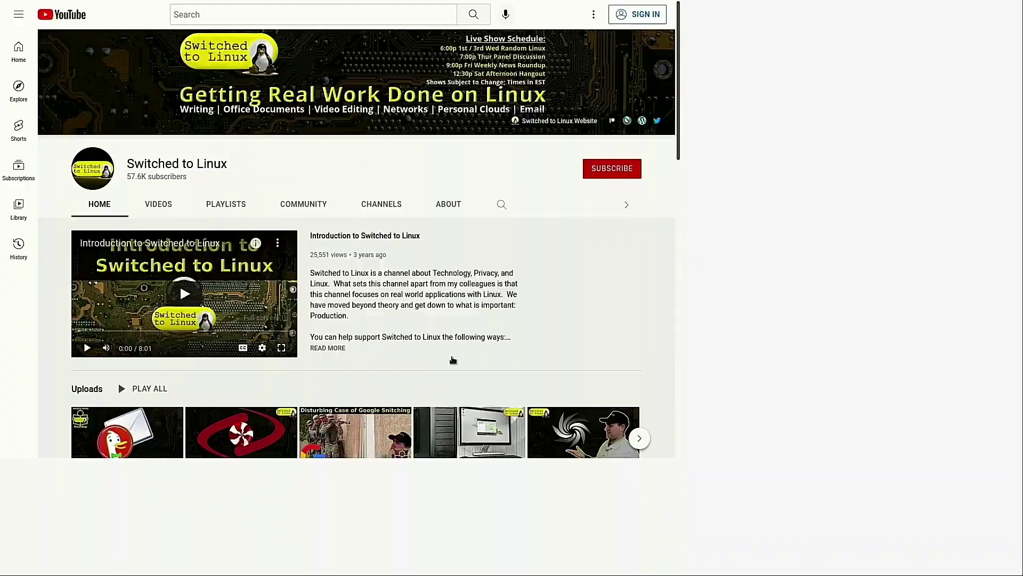
- Play the Introduction to Switched to Linux trailer in fullscreen to the end
{"action": "key", "text": "f"}
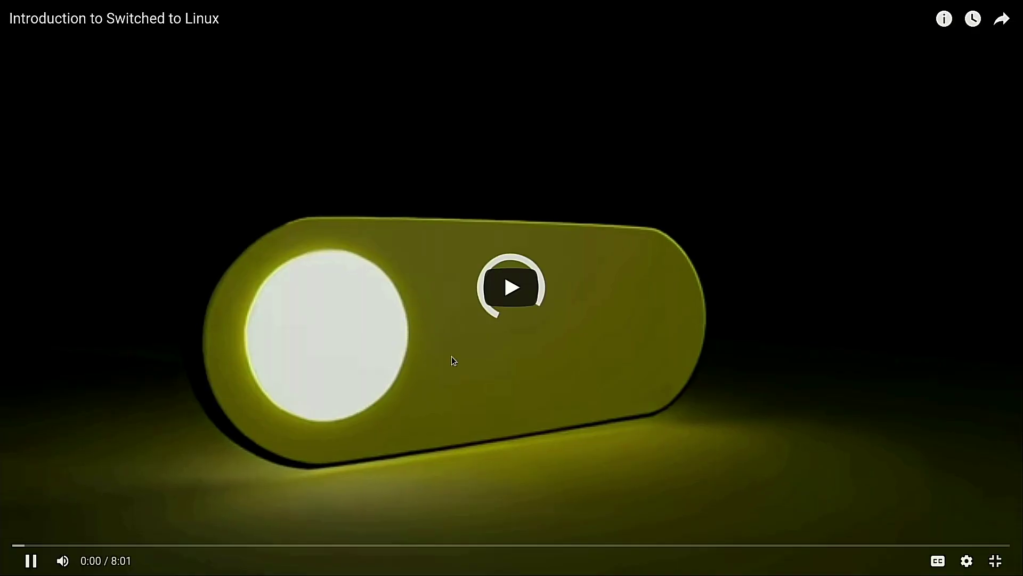